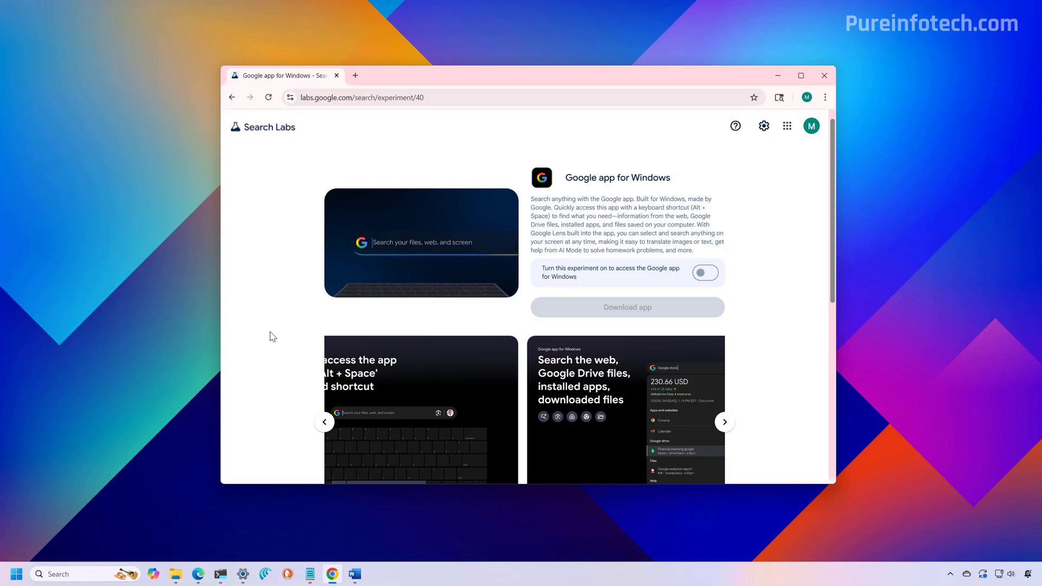
Launch Command Palette from the Start menu, run a file search for 'word', then close it.
{"action": "key", "text": "super+d"}
{"action": "key", "text": "super"}
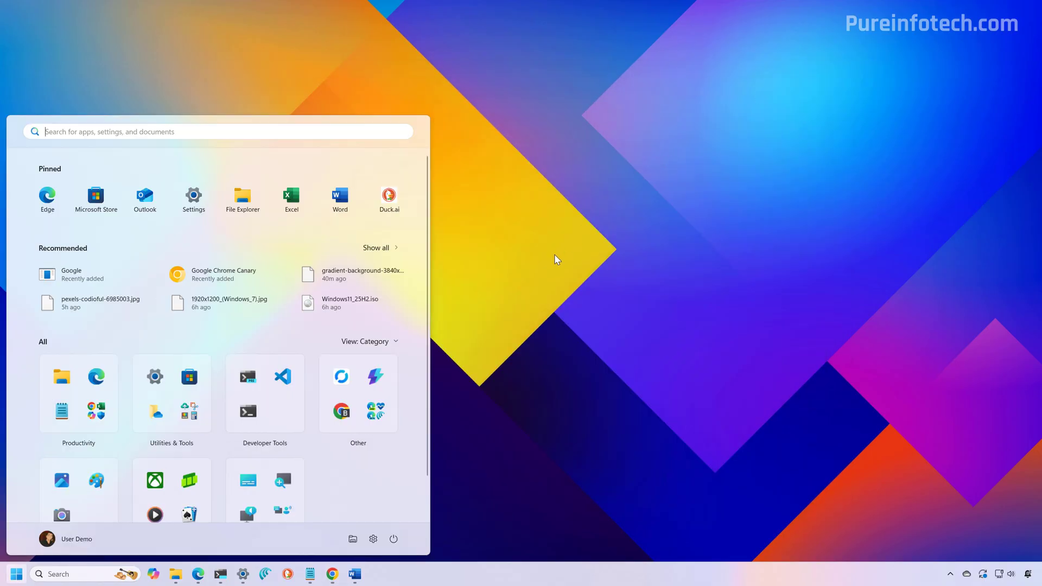
{"action": "type", "text": "com"}
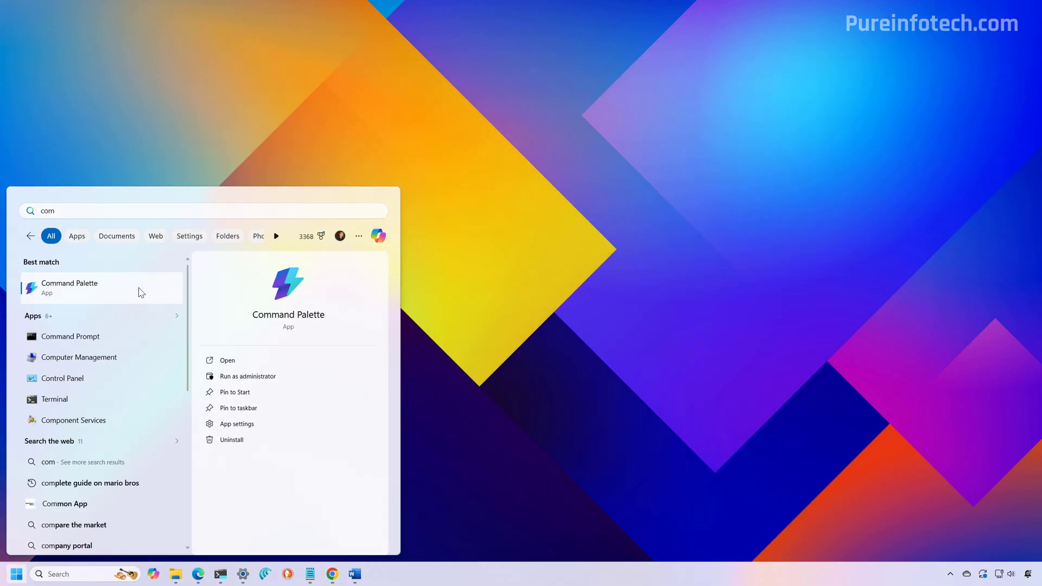
{"action": "left_click", "coordinate": [139, 288]}
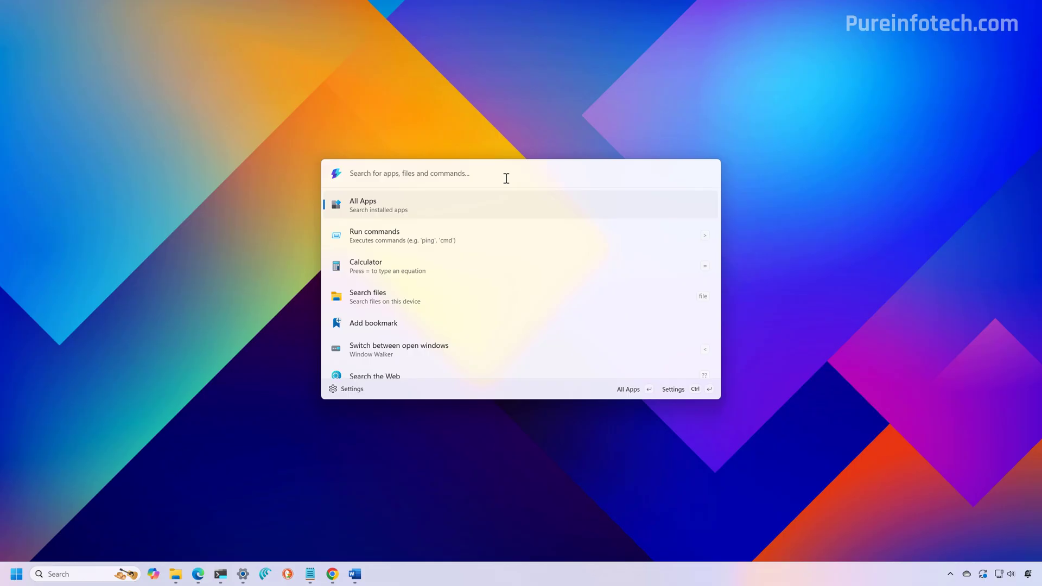
{"action": "type", "text": "word"}
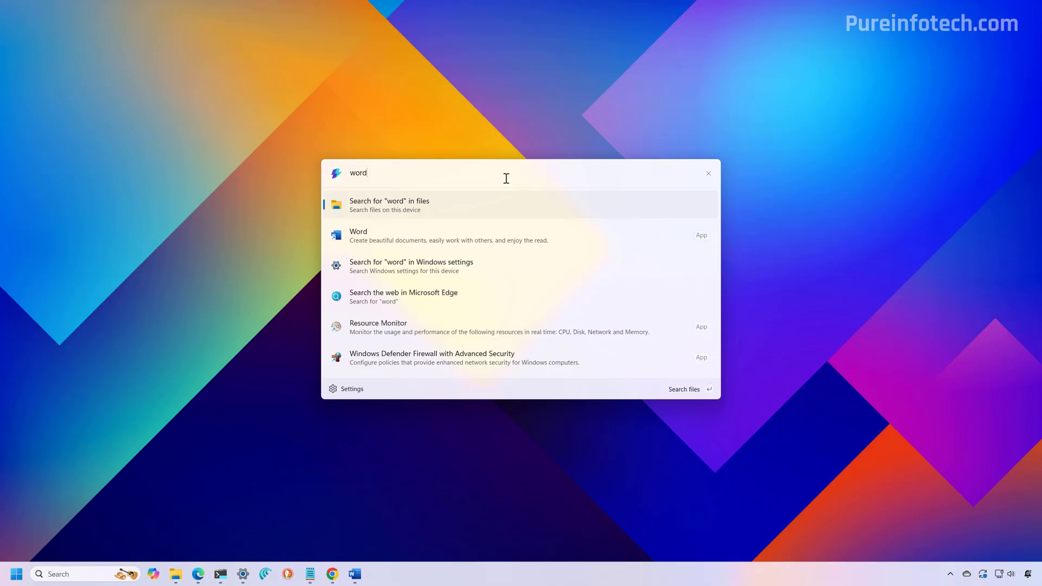
{"action": "left_click", "coordinate": [488, 205]}
{"action": "key", "text": "Escape"}
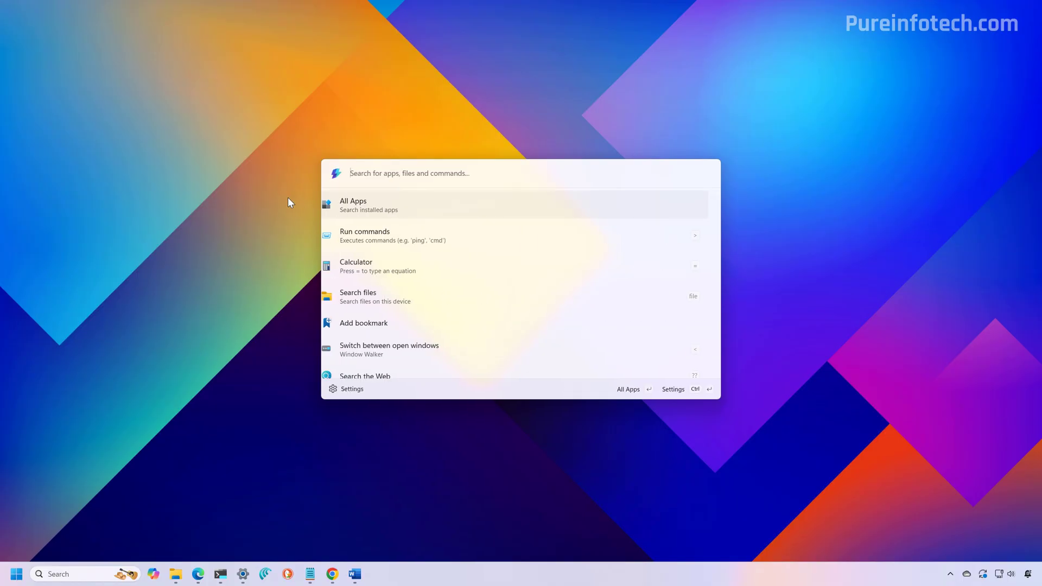
{"action": "key", "text": "Escape"}
In the Search Labs window, switch on the Google app for Windows experiment.
{"action": "left_click", "coordinate": [332, 573]}
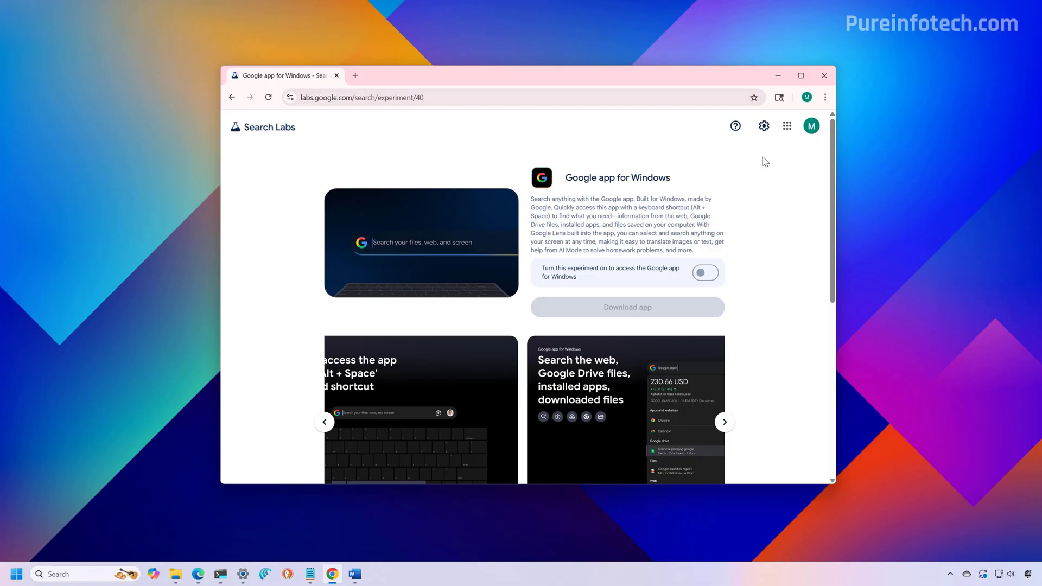
{"action": "left_click", "coordinate": [708, 274]}
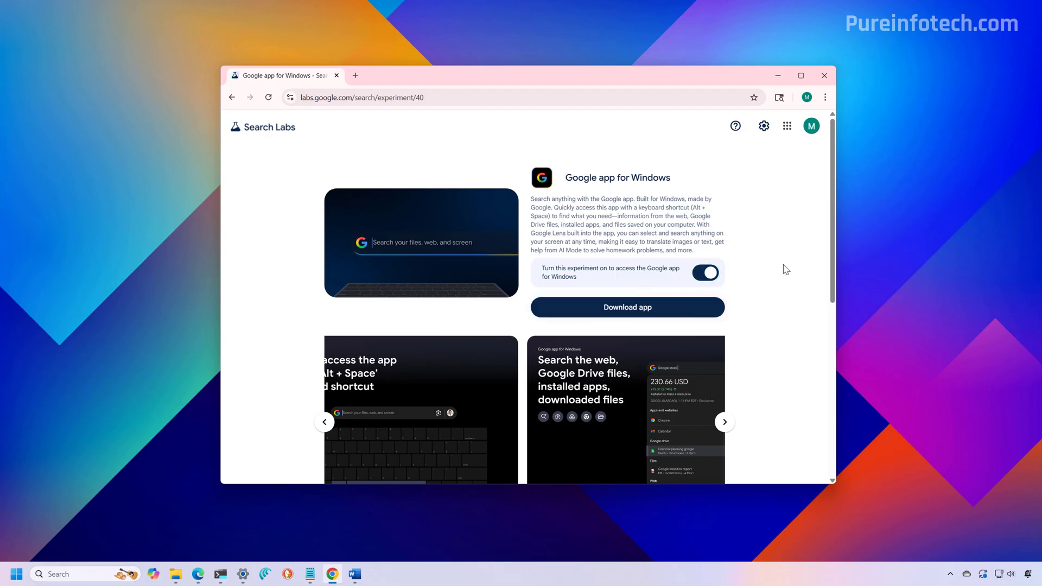
Download GoogleInstaller.exe and run it from Downloads, approving the UAC prompt.
{"action": "left_click", "coordinate": [633, 310]}
{"action": "left_click", "coordinate": [782, 127]}
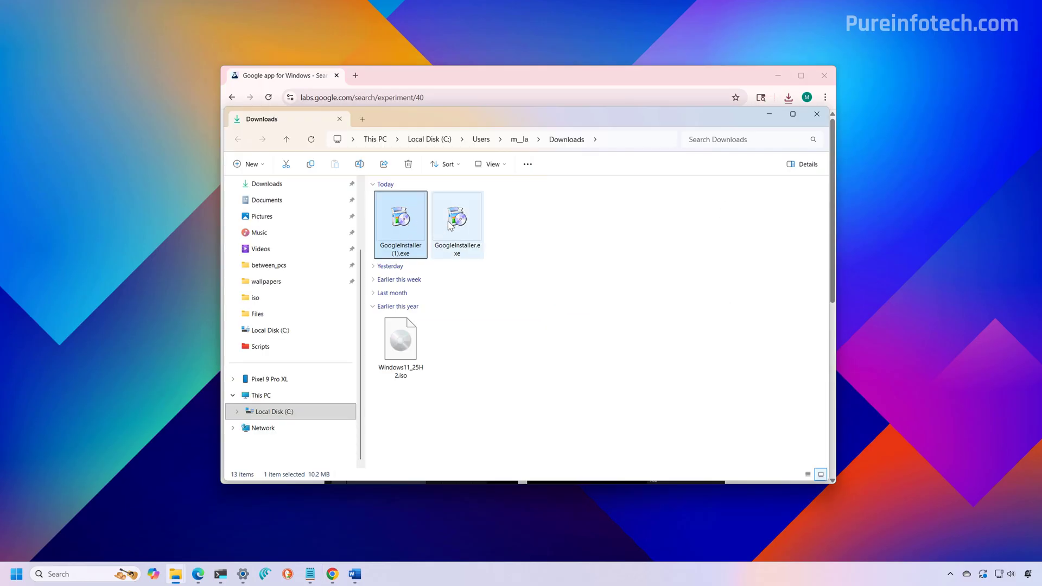
{"action": "mouse_move", "coordinate": [453, 222]}
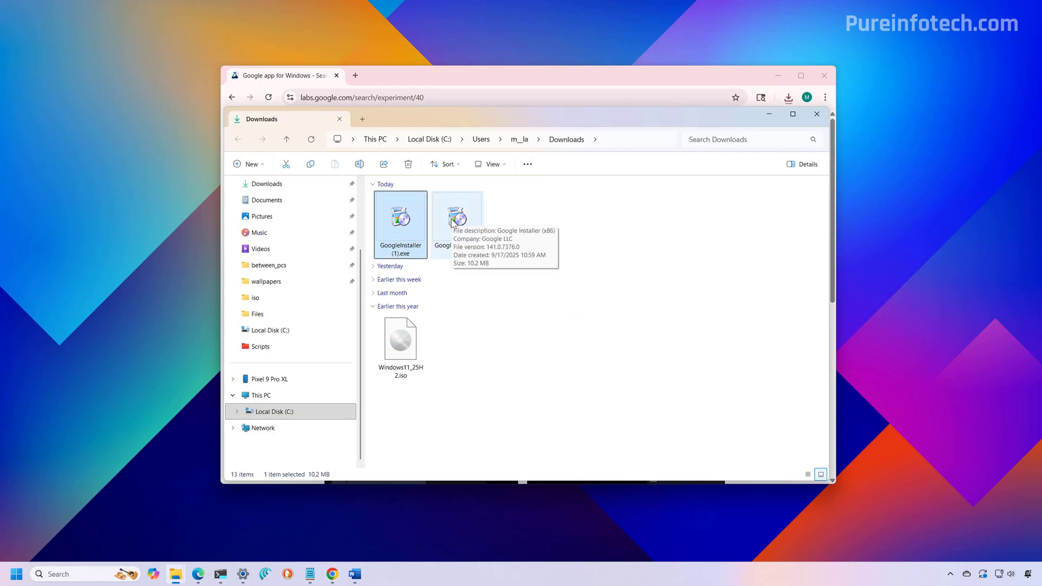
{"action": "double_click", "coordinate": [453, 222]}
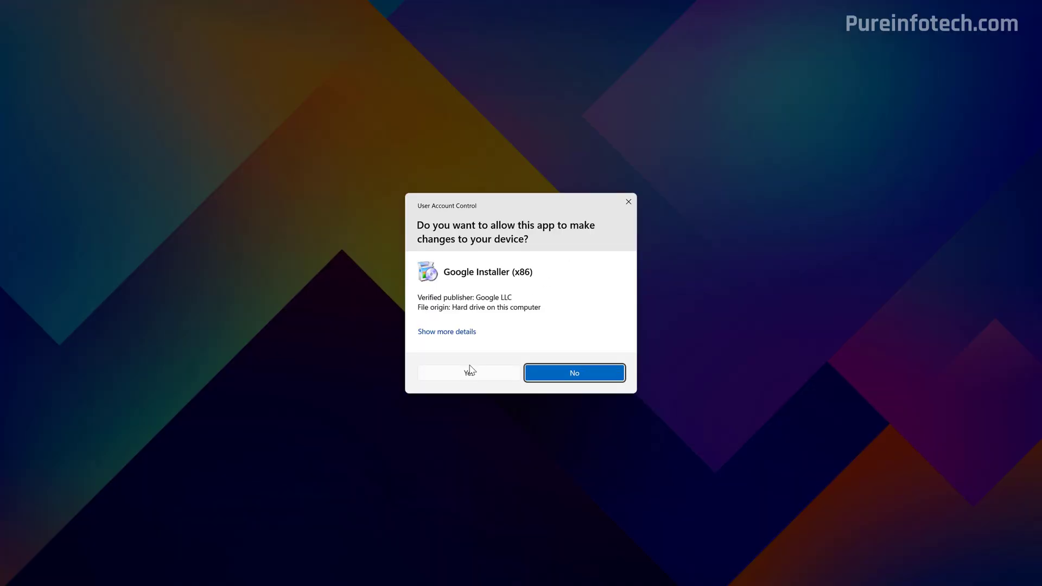
{"action": "left_click", "coordinate": [470, 372]}
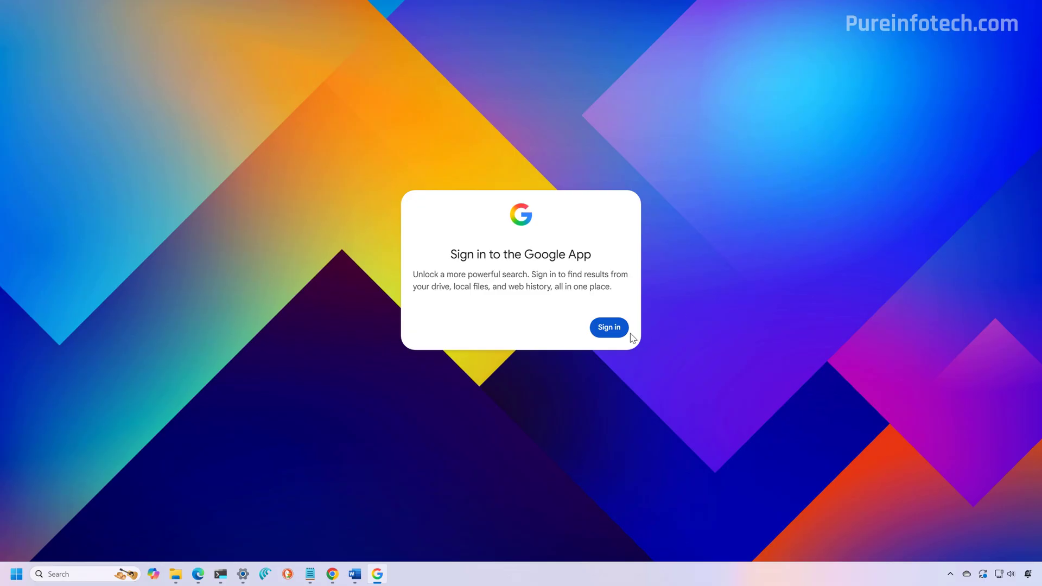
Sign in with Drive access off and local files allowed, then finish the onboarding tour.
{"action": "left_click", "coordinate": [612, 331]}
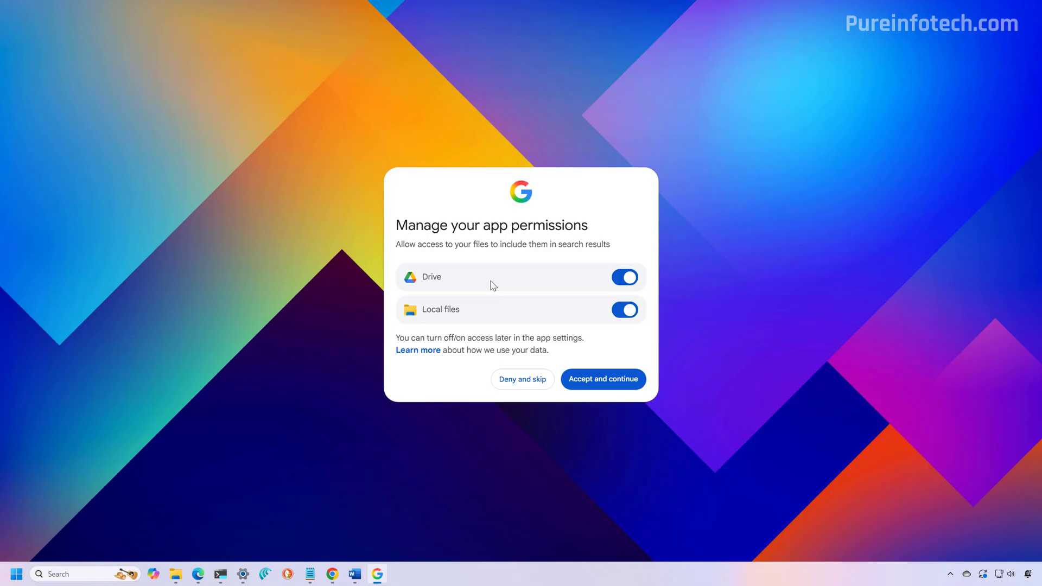
{"action": "left_click", "coordinate": [630, 278]}
{"action": "left_click", "coordinate": [598, 387]}
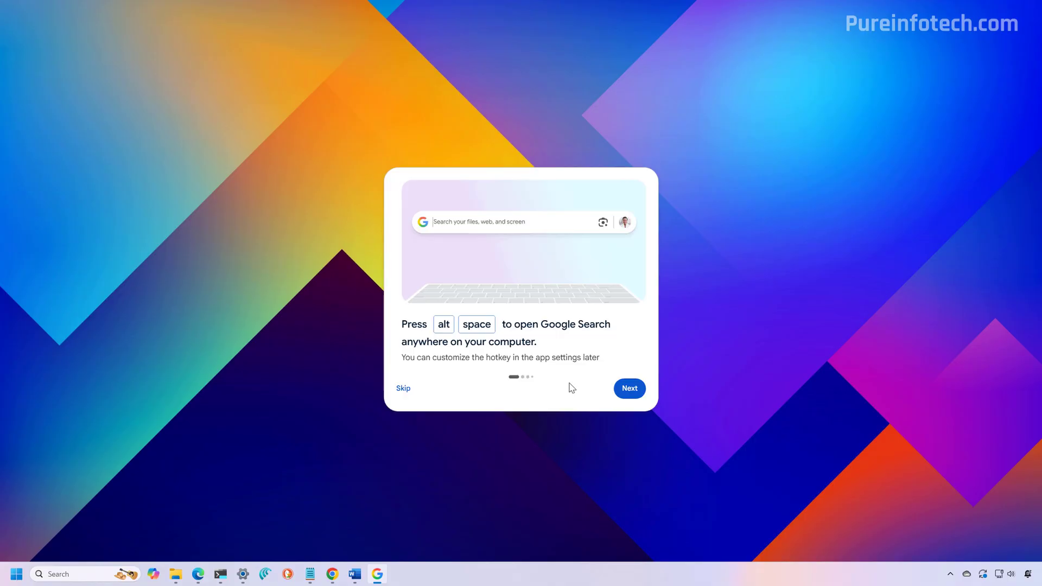
{"action": "left_click", "coordinate": [629, 389]}
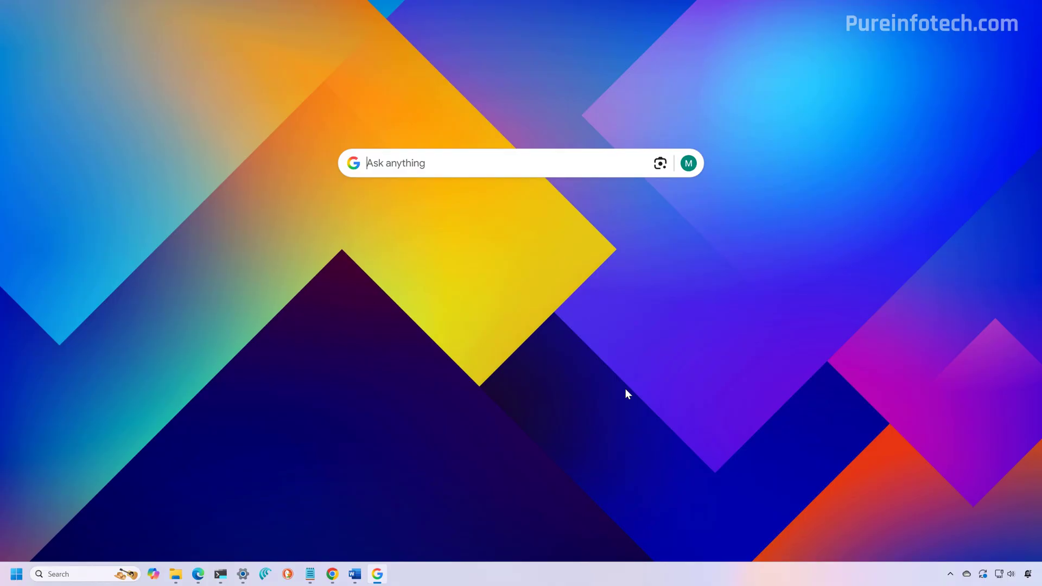
{"action": "key", "text": "Escape"}
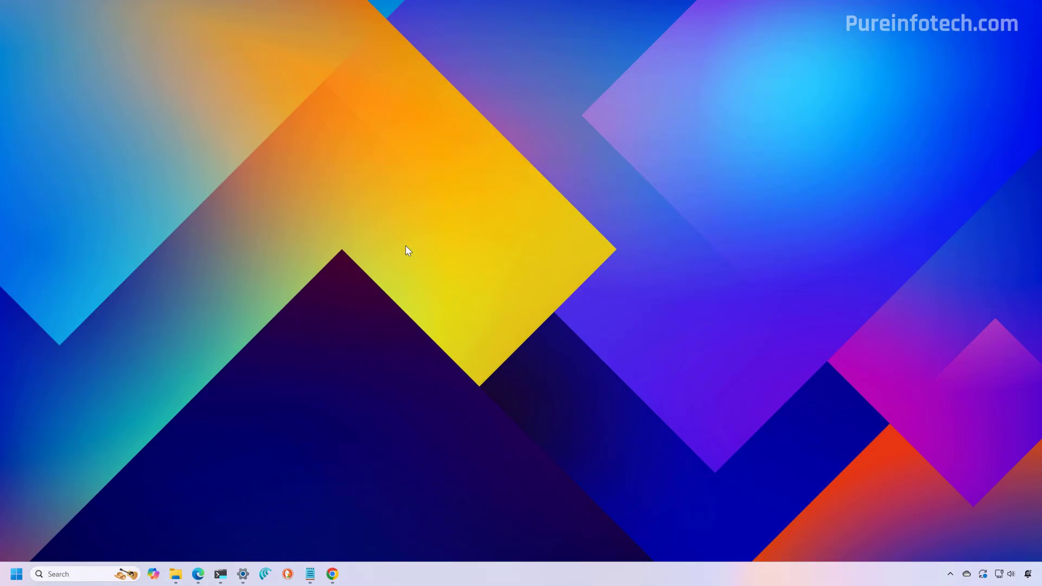
{"action": "left_click", "coordinate": [950, 573]}
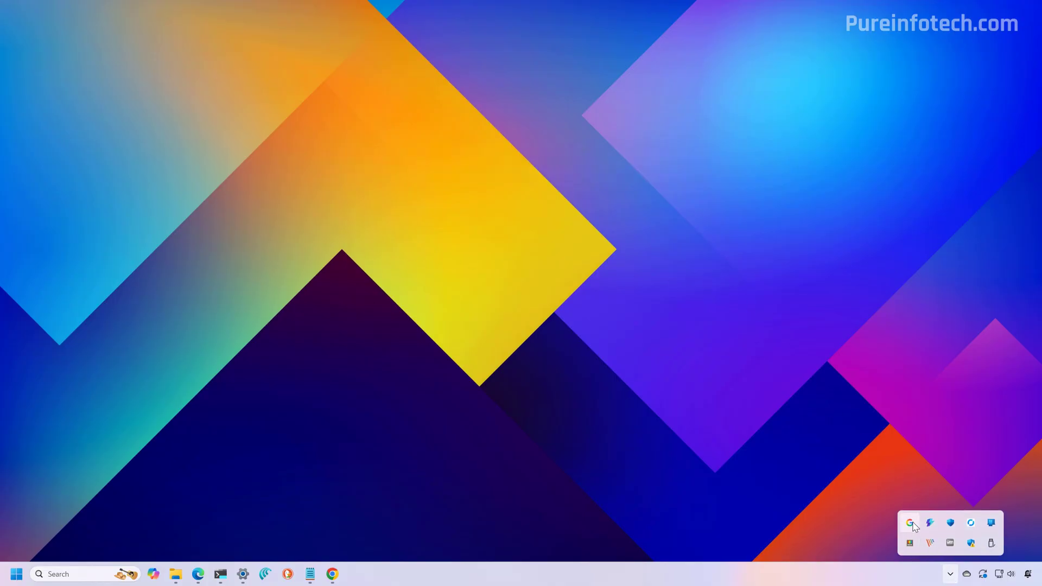
{"action": "left_click", "coordinate": [457, 264]}
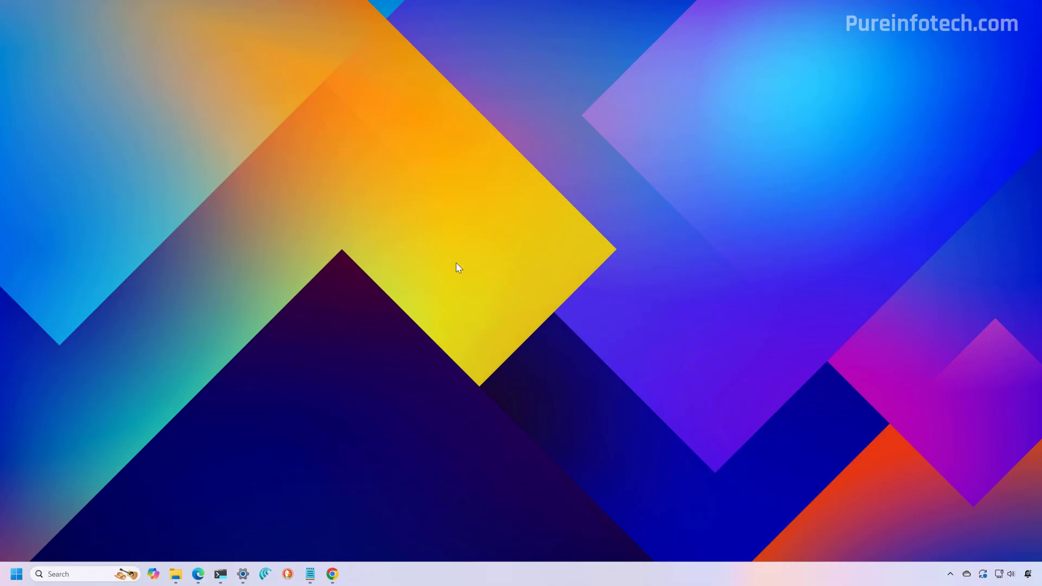
{"action": "key", "text": "alt+space"}
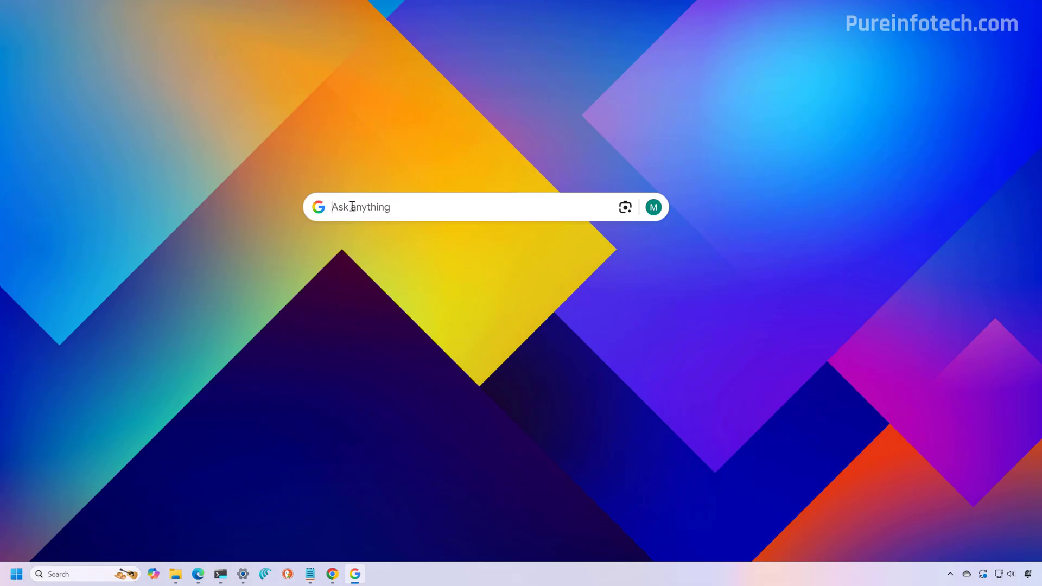
Search 'Word' in the Ask anything box and launch Microsoft Word from the Apps results.
{"action": "type", "text": "Wor"}
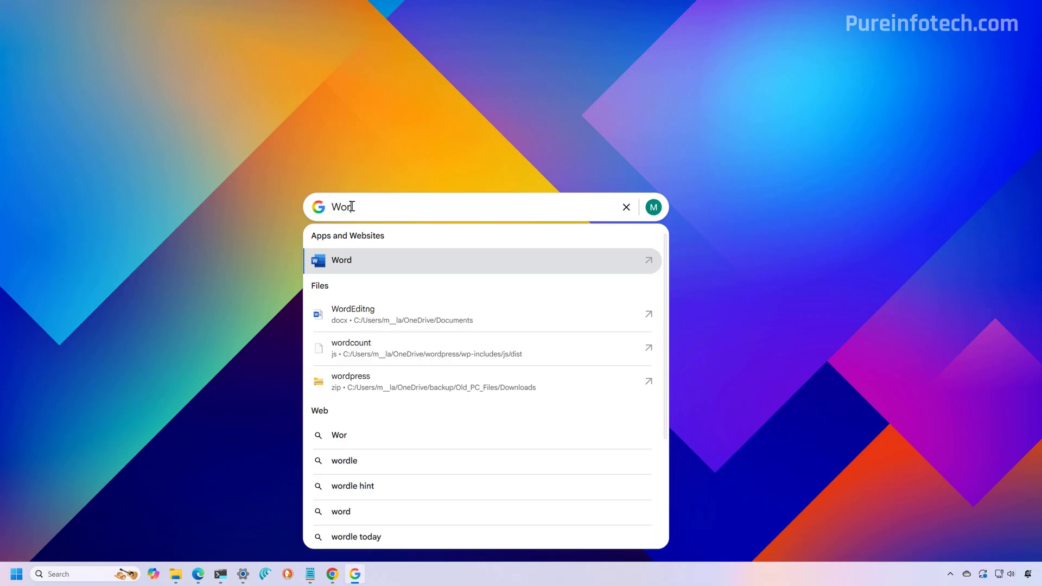
{"action": "type", "text": "d"}
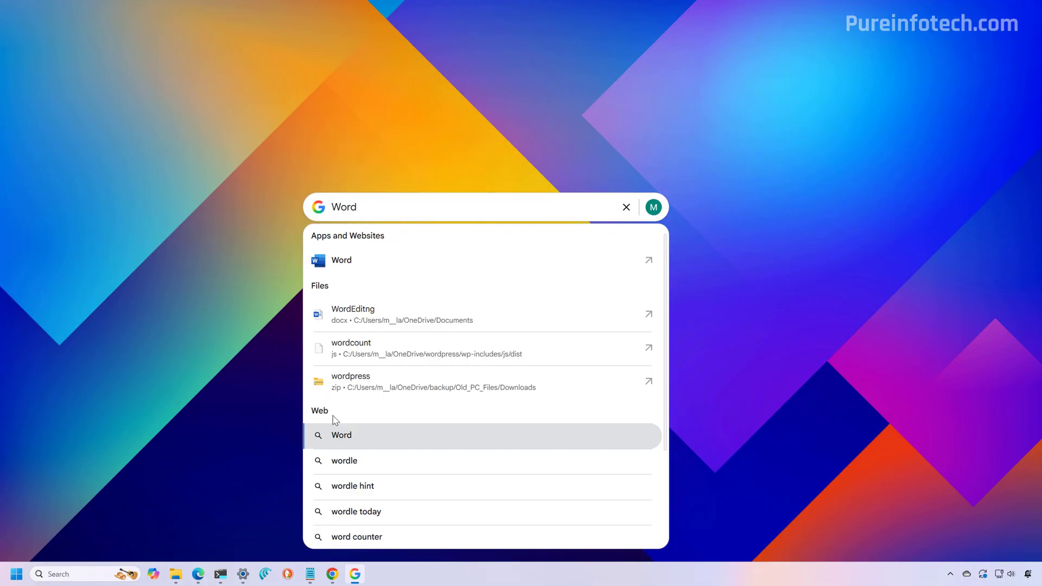
{"action": "left_click", "coordinate": [360, 266]}
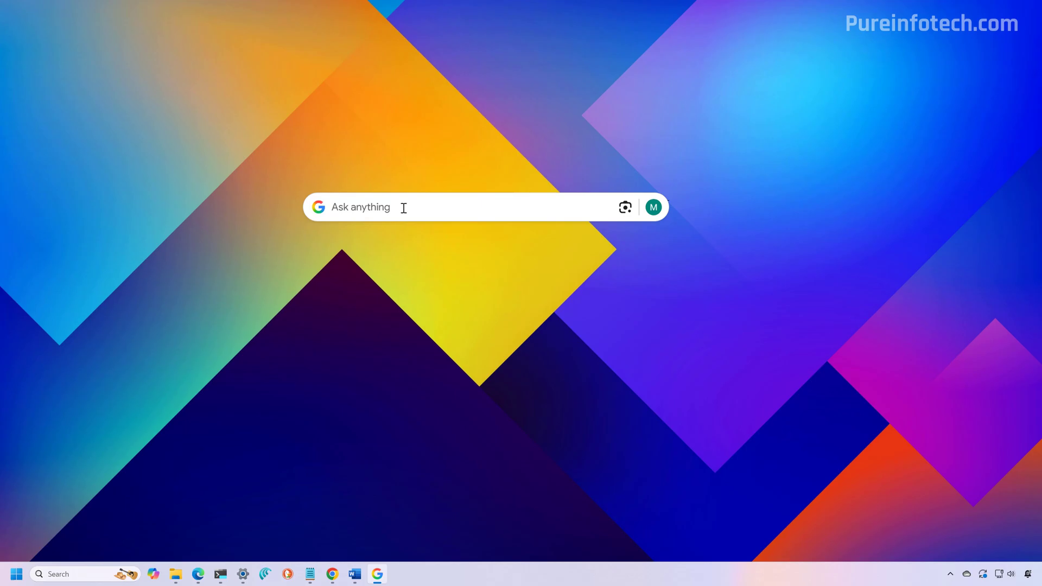
{"action": "type", "text": "at what "}
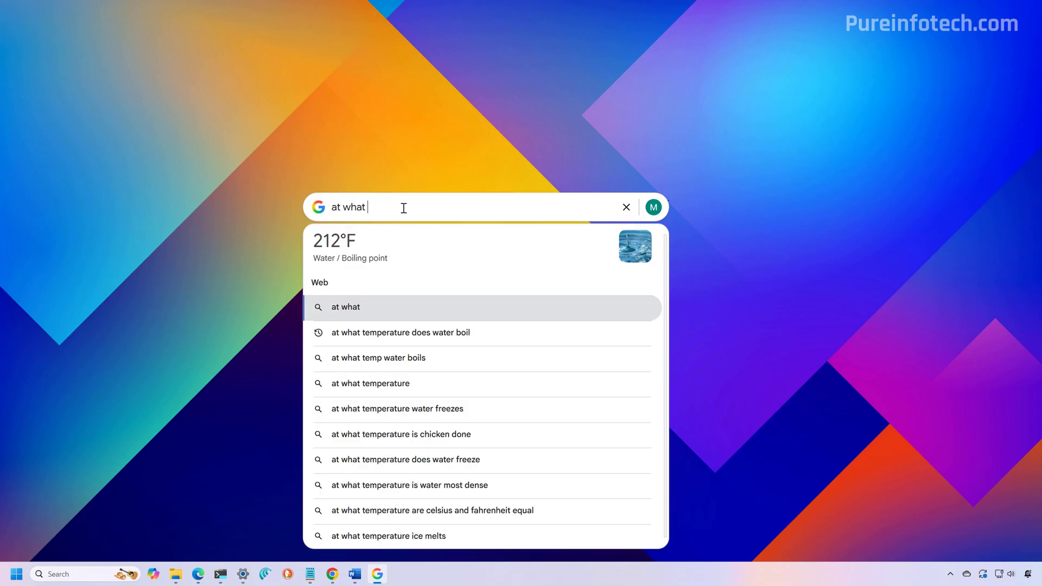
{"action": "type", "text": "temperature water boils"}
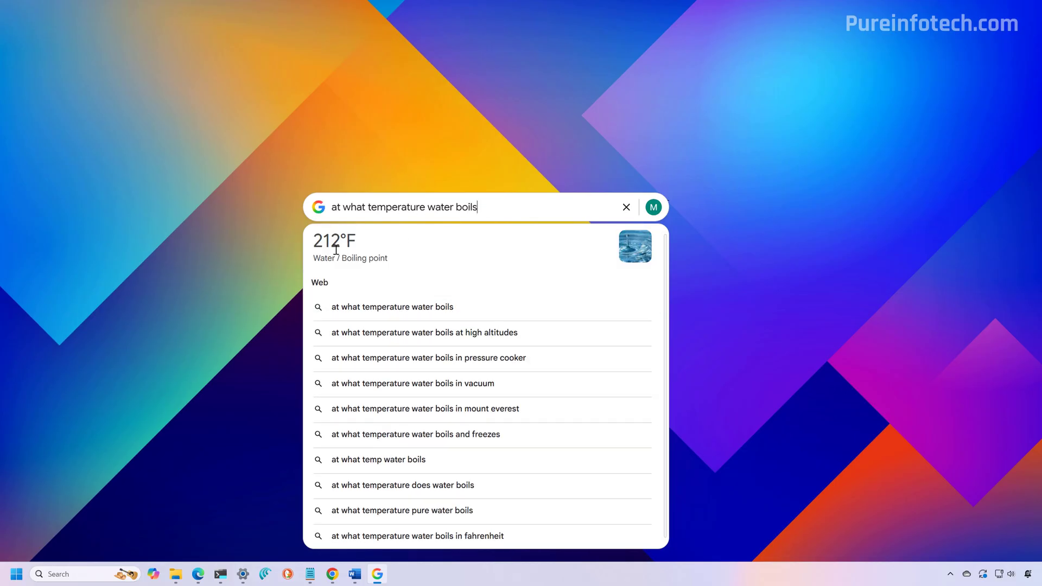
{"action": "left_click", "coordinate": [398, 309]}
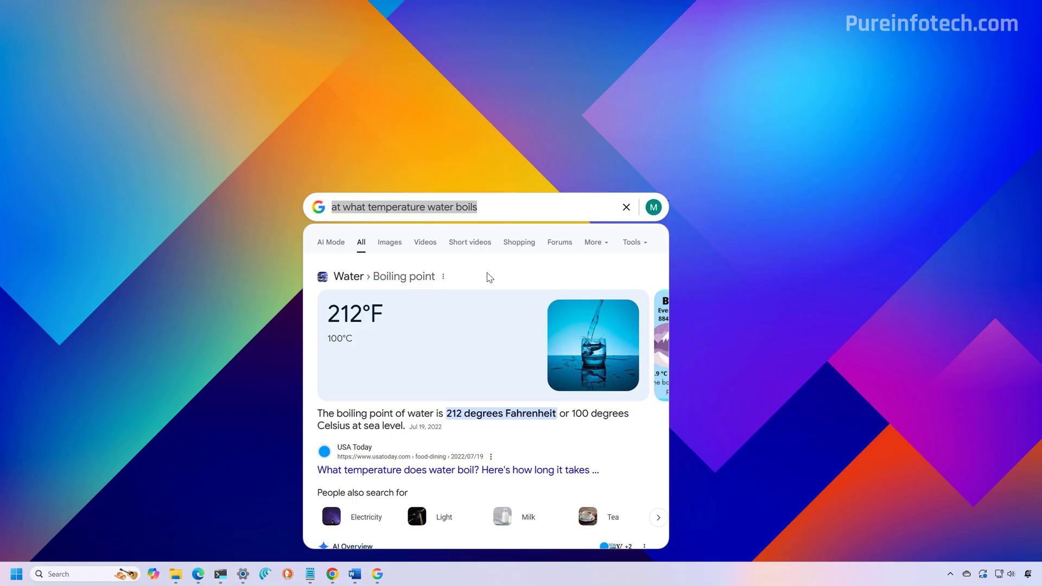
{"action": "key", "text": "Escape"}
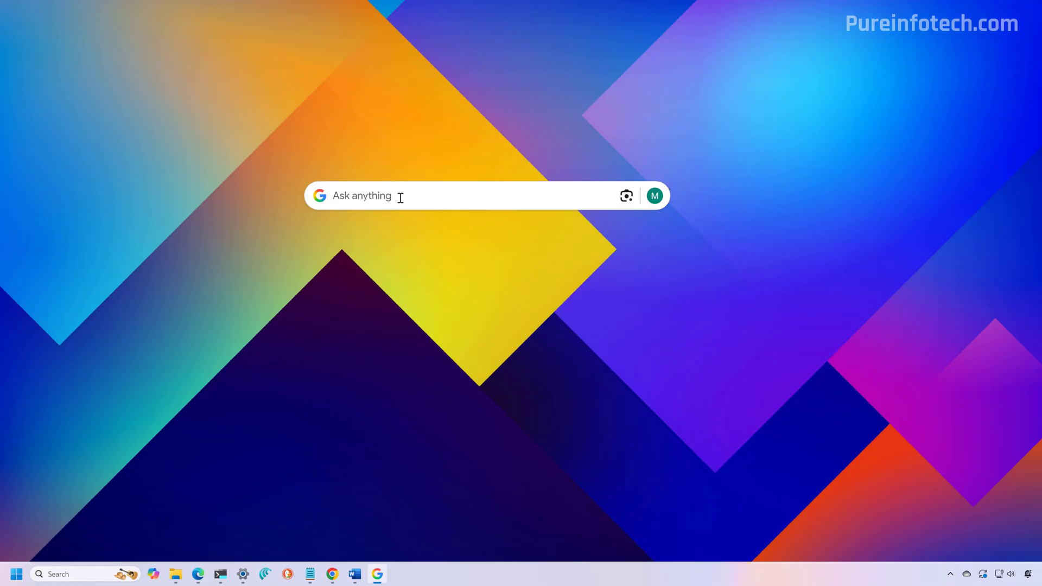
Search 'excel', then clear the query with the X button.
{"action": "type", "text": "excel"}
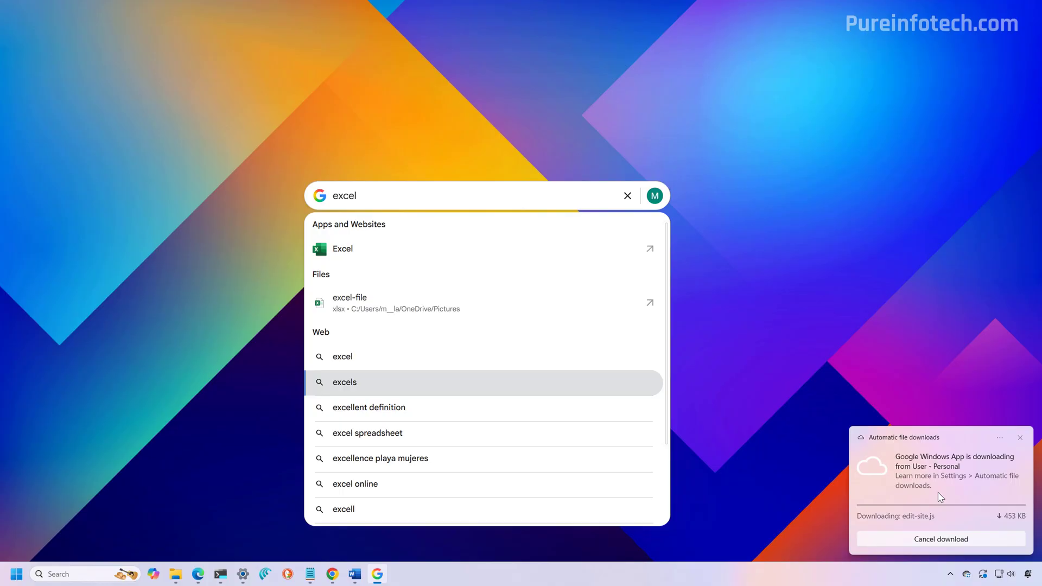
{"action": "left_click", "coordinate": [628, 196]}
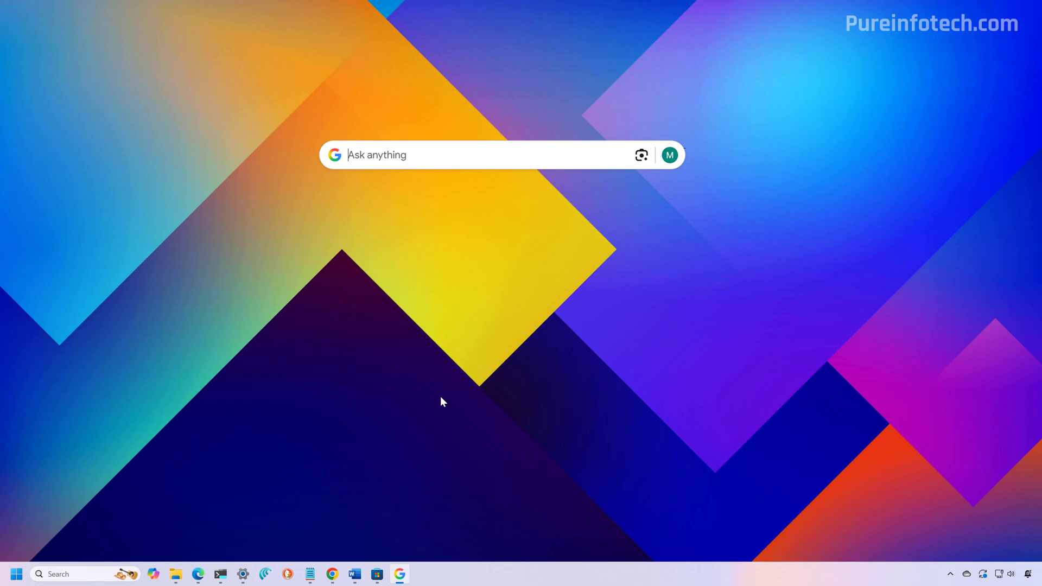
{"action": "left_click", "coordinate": [377, 575]}
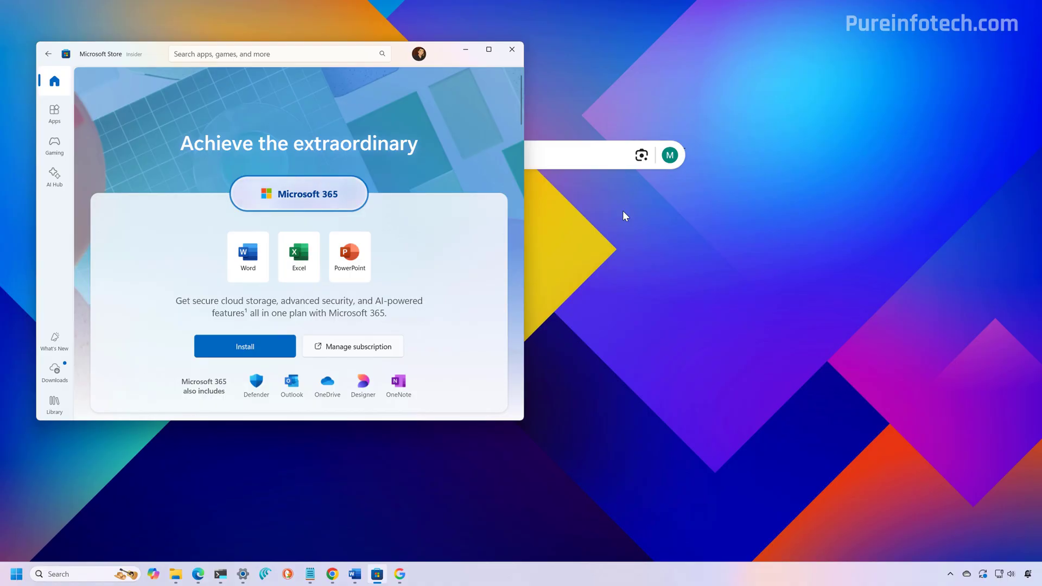
{"action": "left_click", "coordinate": [597, 153]}
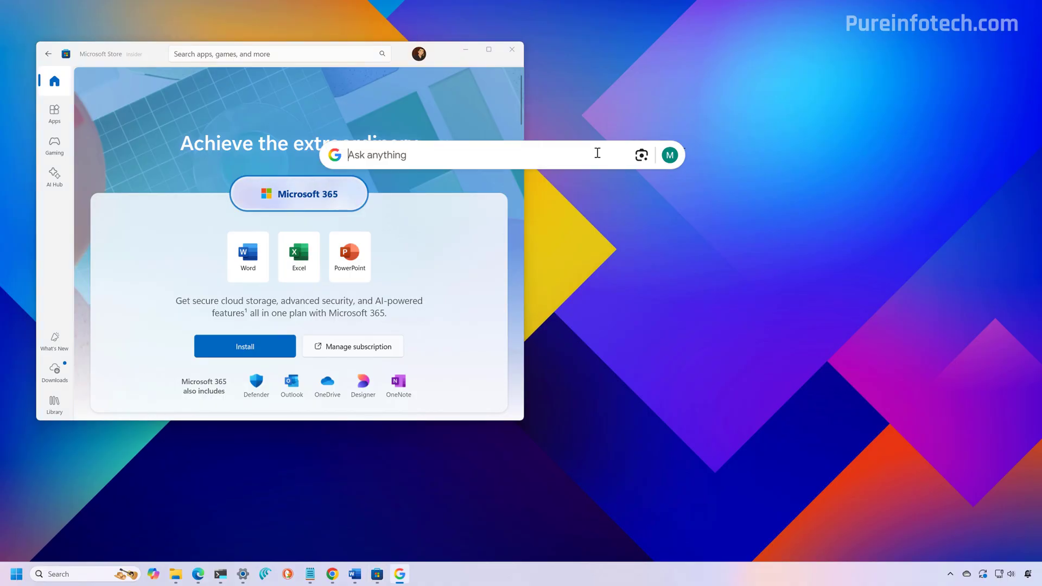
{"action": "left_click", "coordinate": [641, 156]}
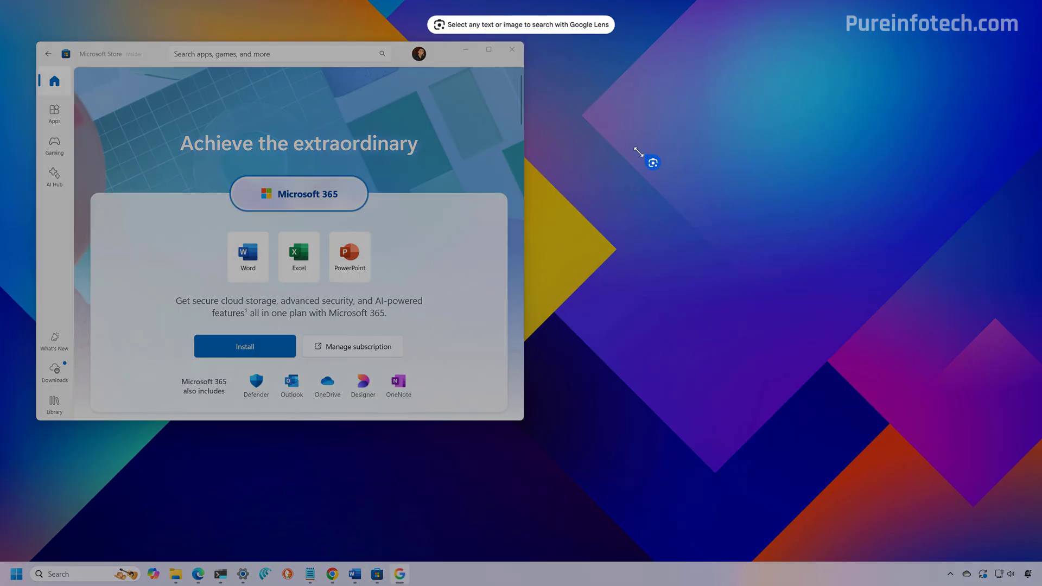
{"action": "left_click_drag", "start_coordinate": [175, 163], "coordinate": [433, 332]}
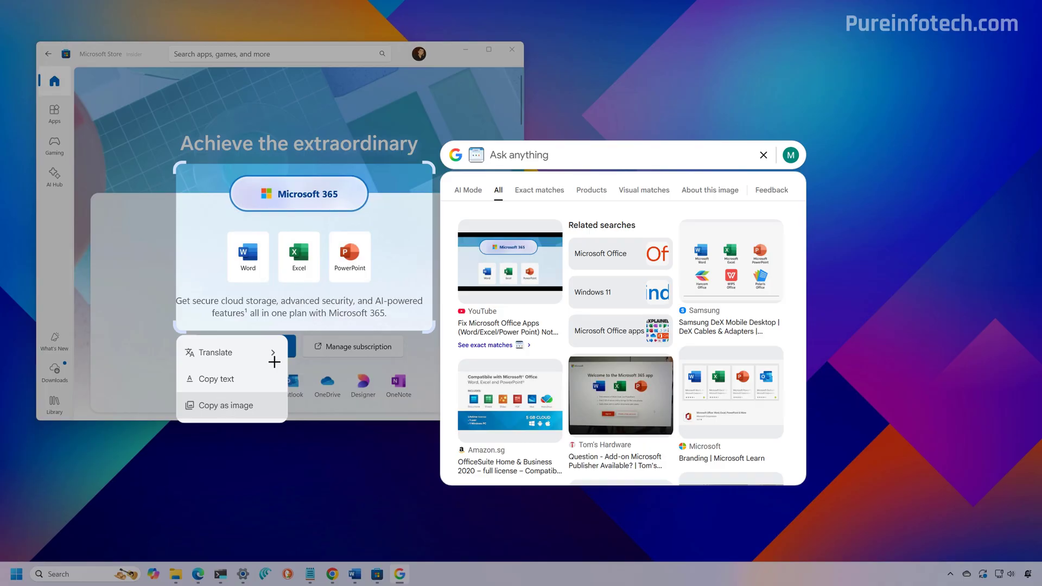
{"action": "left_click", "coordinate": [472, 190]}
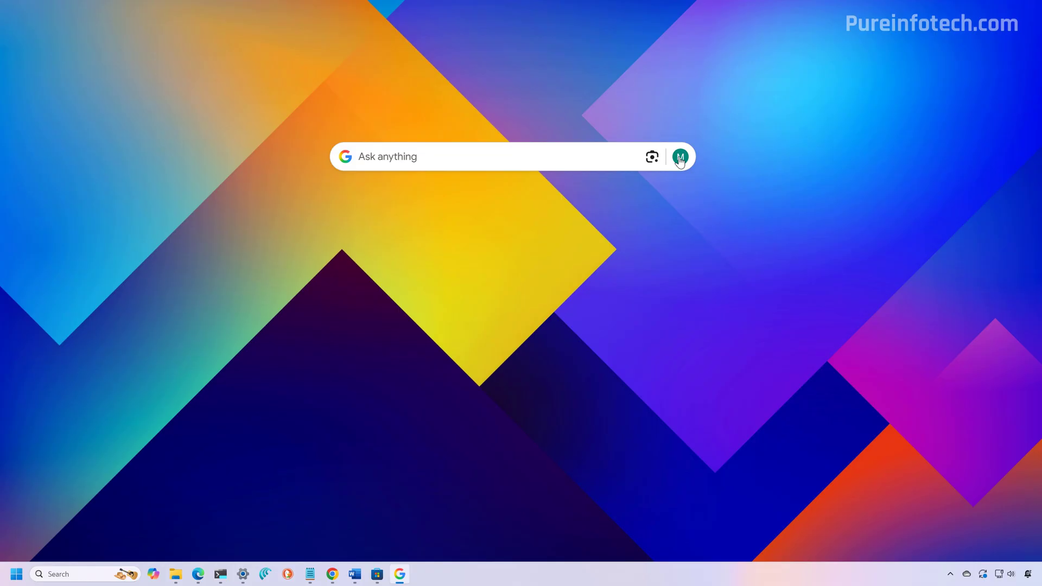
From the avatar menu, switch the app theme to Dark, back to Light, then view Configurations.
{"action": "left_click", "coordinate": [680, 161]}
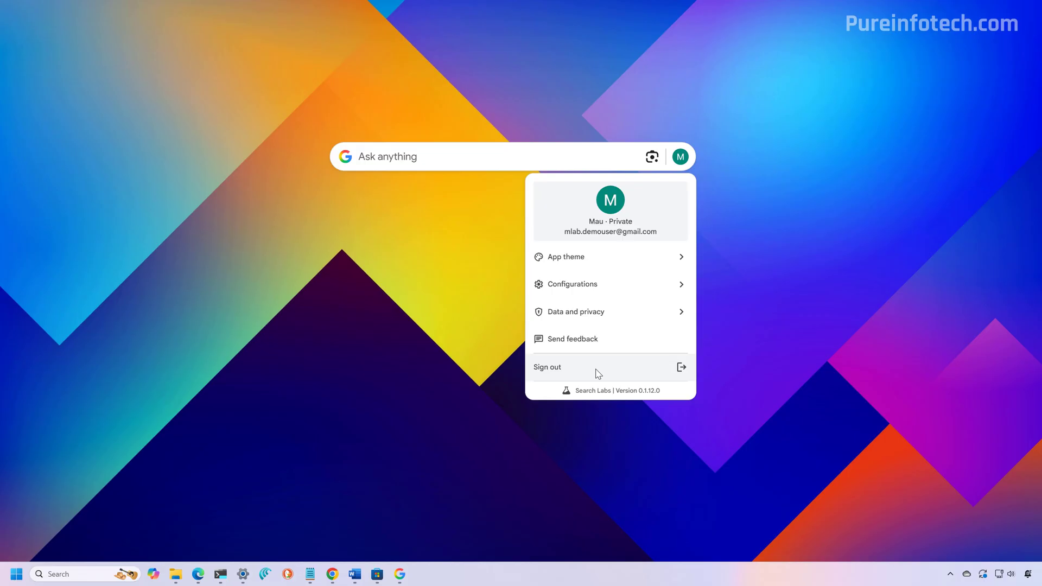
{"action": "left_click", "coordinate": [578, 259]}
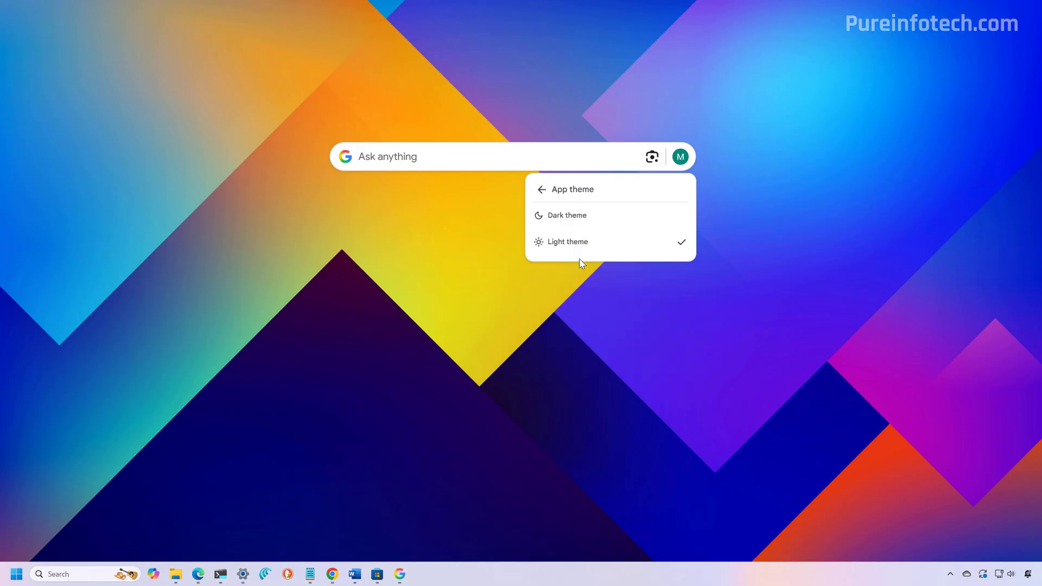
{"action": "left_click", "coordinate": [589, 219]}
{"action": "left_click", "coordinate": [542, 189]}
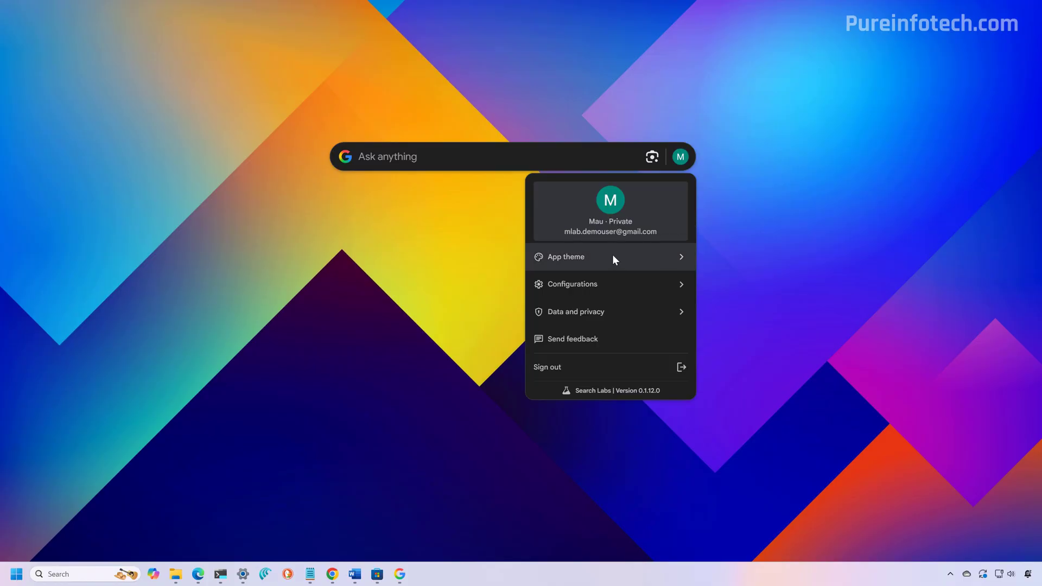
{"action": "left_click", "coordinate": [629, 258]}
{"action": "left_click", "coordinate": [592, 242]}
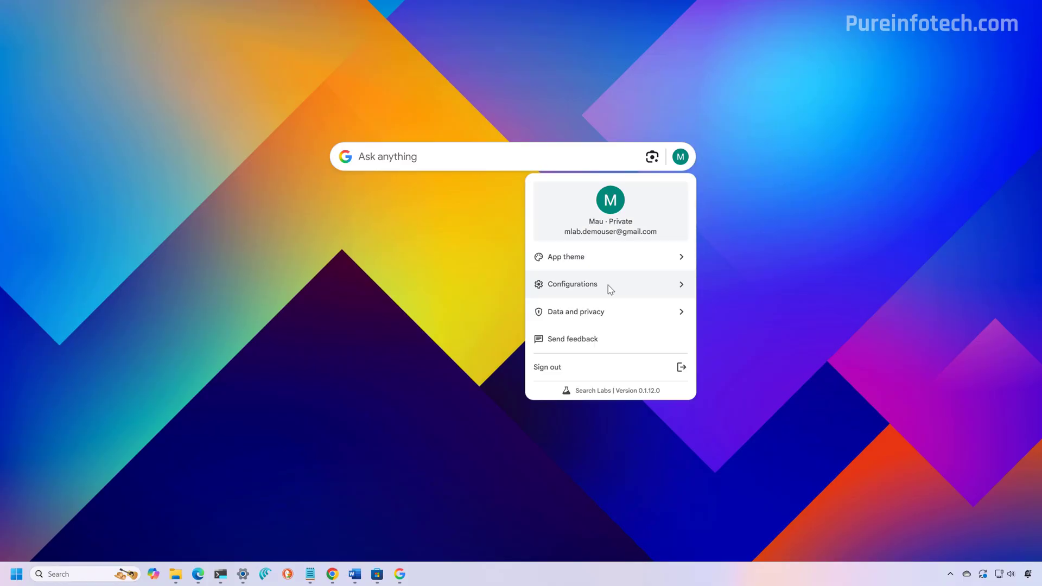
{"action": "left_click", "coordinate": [611, 288]}
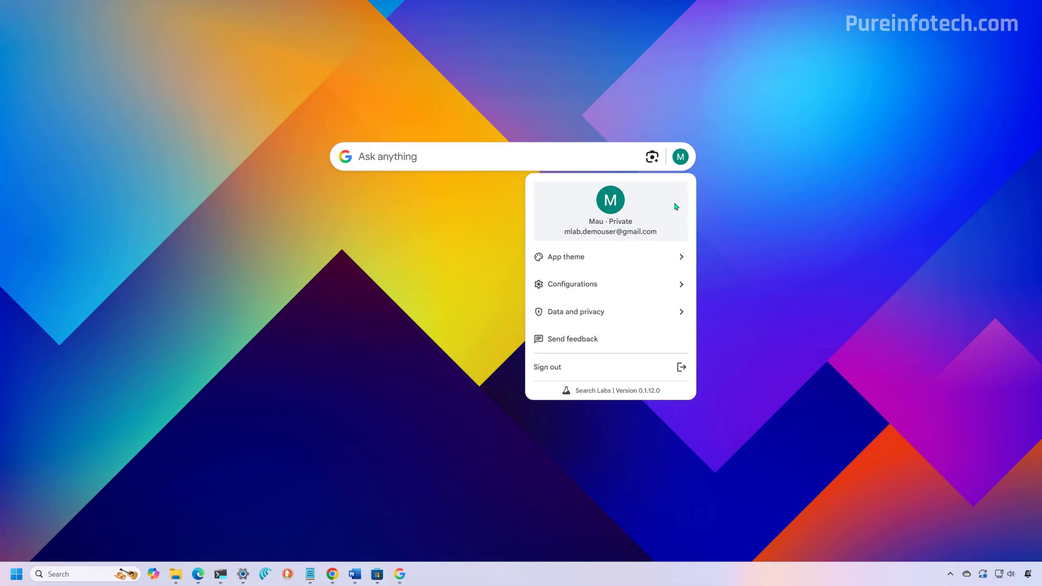
Close the account menu after briefly reopening it.
{"action": "left_click", "coordinate": [682, 162]}
{"action": "left_click", "coordinate": [682, 162]}
{"action": "left_click", "coordinate": [682, 161]}
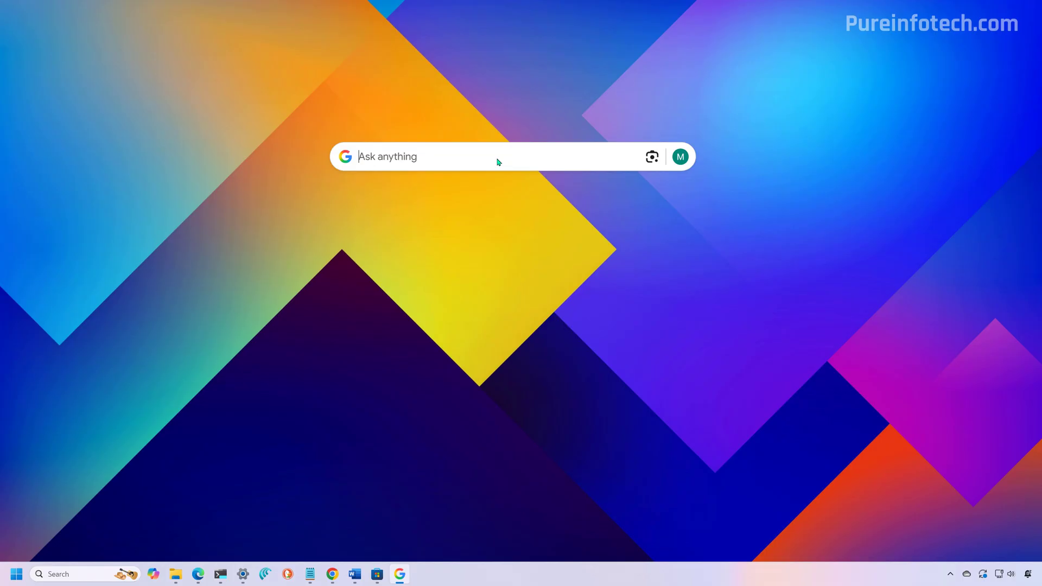
Look up 'what's the time in tokyo' (6:23 AM), then clear the query.
{"action": "type", "text": "what's the time"}
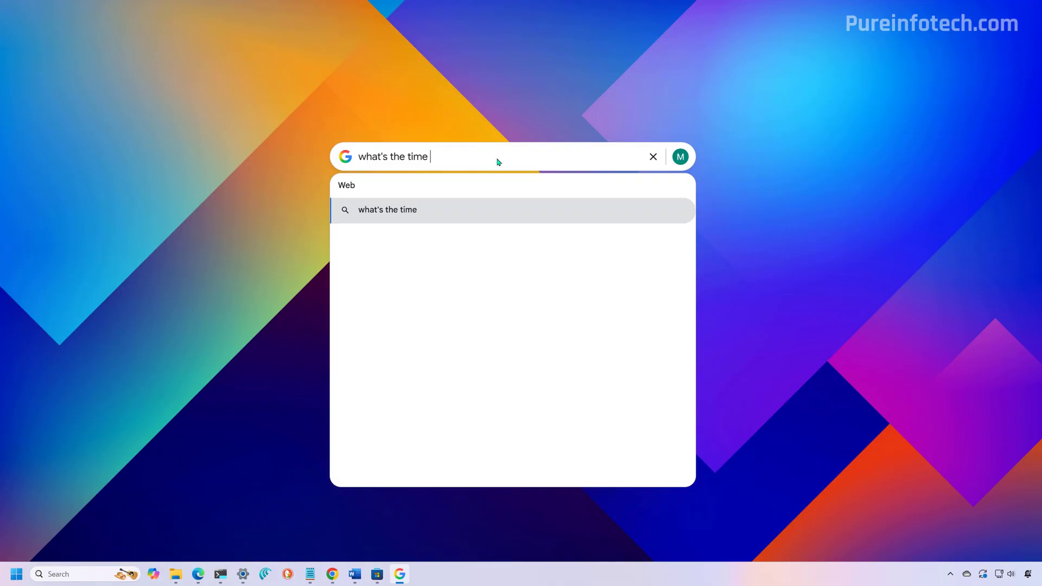
{"action": "type", "text": " in tokyo"}
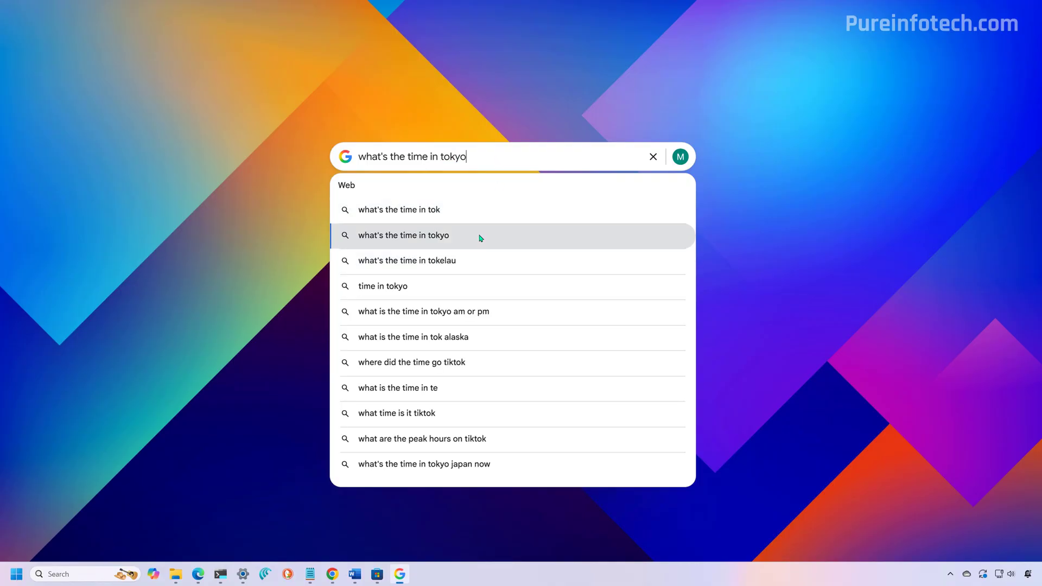
{"action": "left_click", "coordinate": [481, 238]}
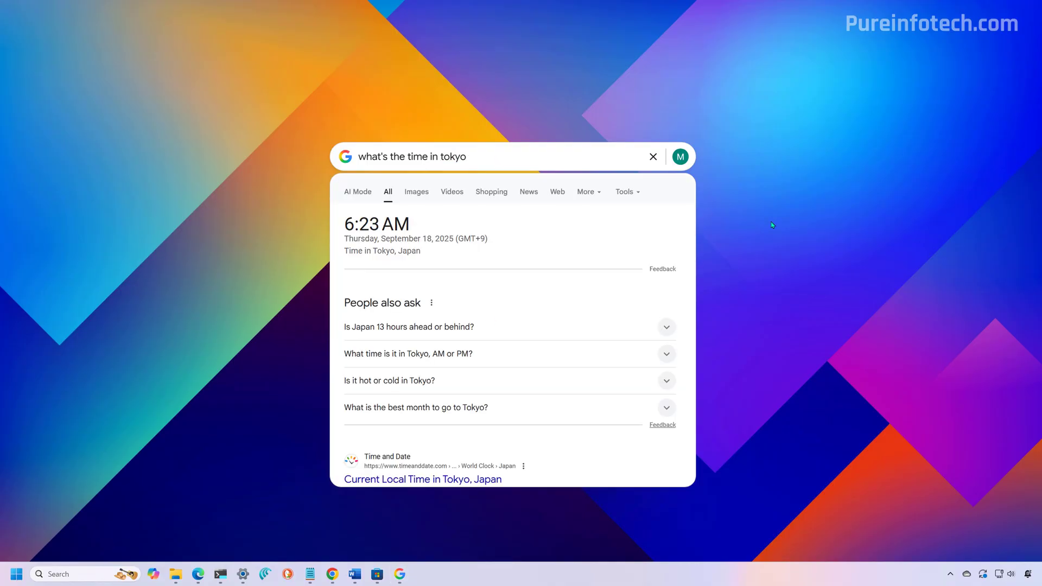
{"action": "left_click", "coordinate": [597, 159]}
{"action": "left_click", "coordinate": [618, 210]}
{"action": "left_click", "coordinate": [654, 158]}
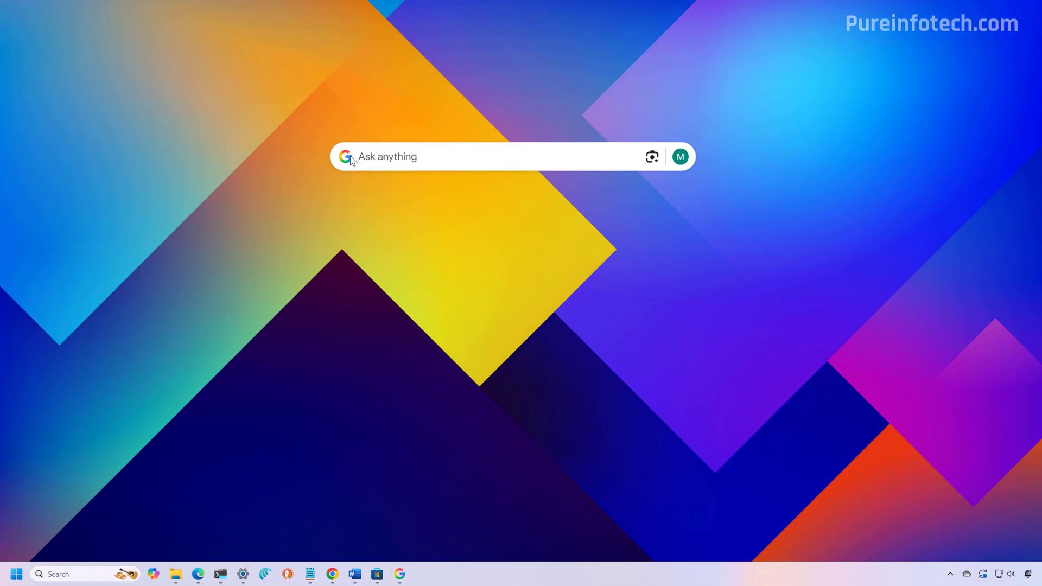
Nudge the search bar up-left, open Downloads, then hide and recall the bar with Alt+Space.
{"action": "mouse_move", "coordinate": [346, 157]}
{"action": "left_mouse_down"}
{"action": "mouse_move", "coordinate": [232, 125]}
{"action": "mouse_move", "coordinate": [389, 166]}
{"action": "mouse_move", "coordinate": [356, 160]}
{"action": "left_mouse_up"}
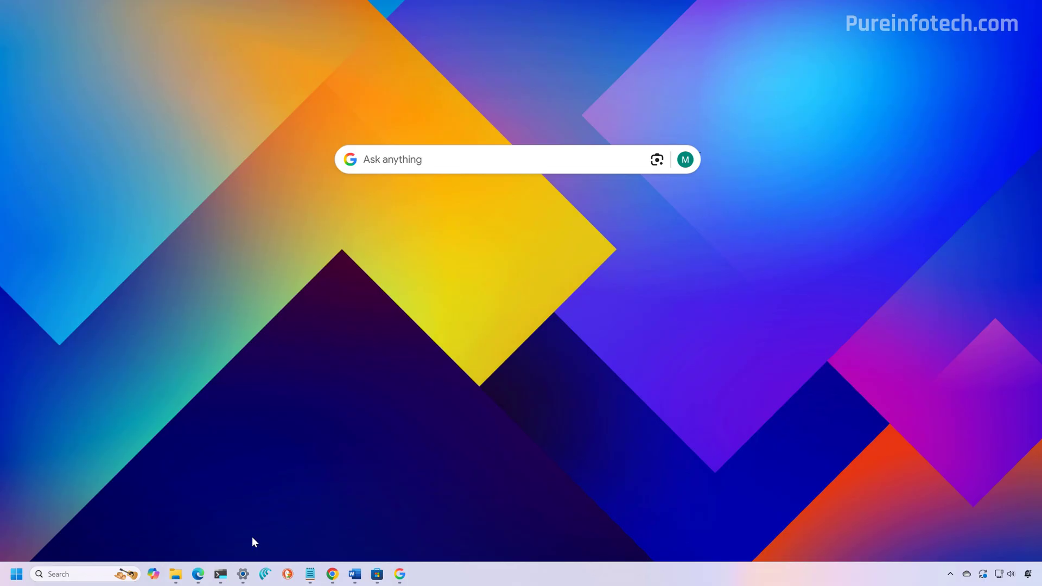
{"action": "mouse_move", "coordinate": [176, 574]}
{"action": "left_click", "coordinate": [279, 515]}
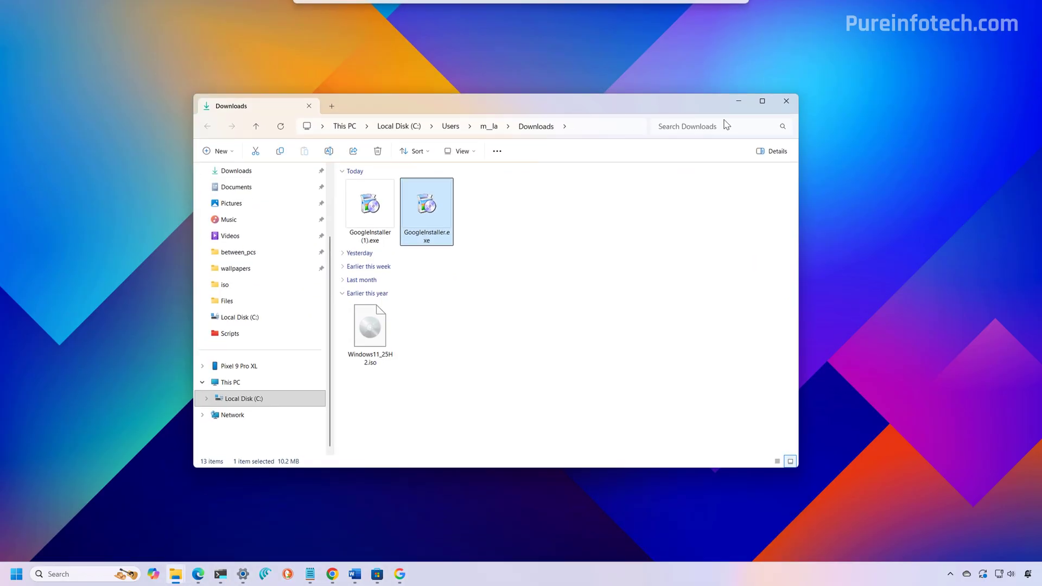
{"action": "key", "text": "alt+space"}
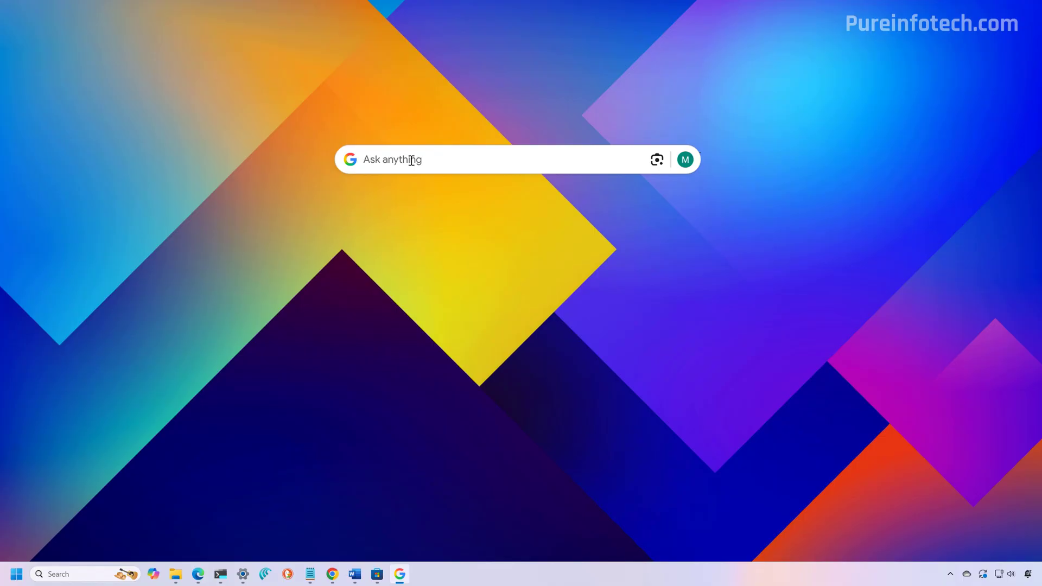
{"action": "key", "text": "alt+space"}
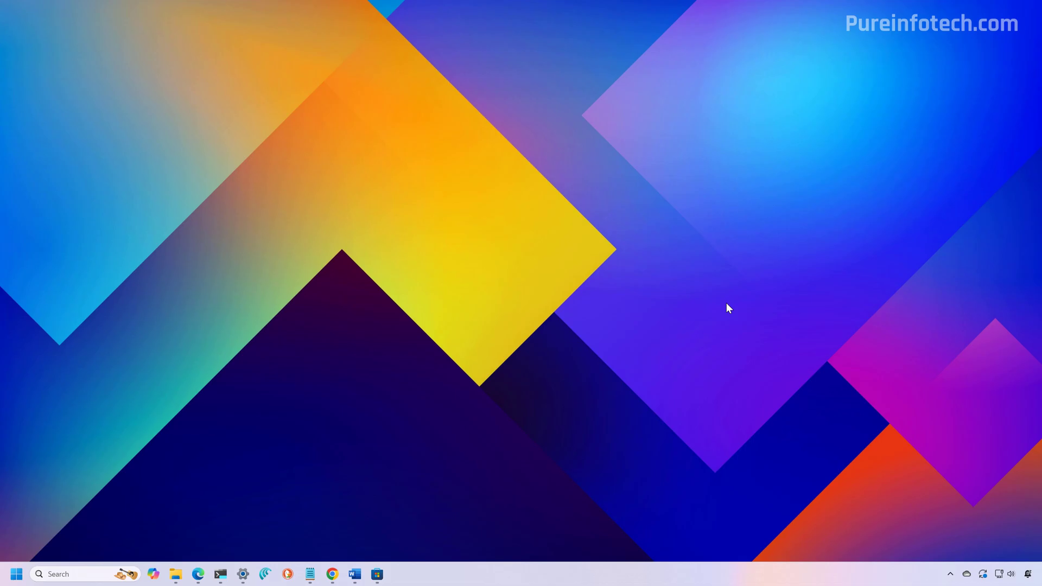
{"action": "key", "text": "alt+space"}
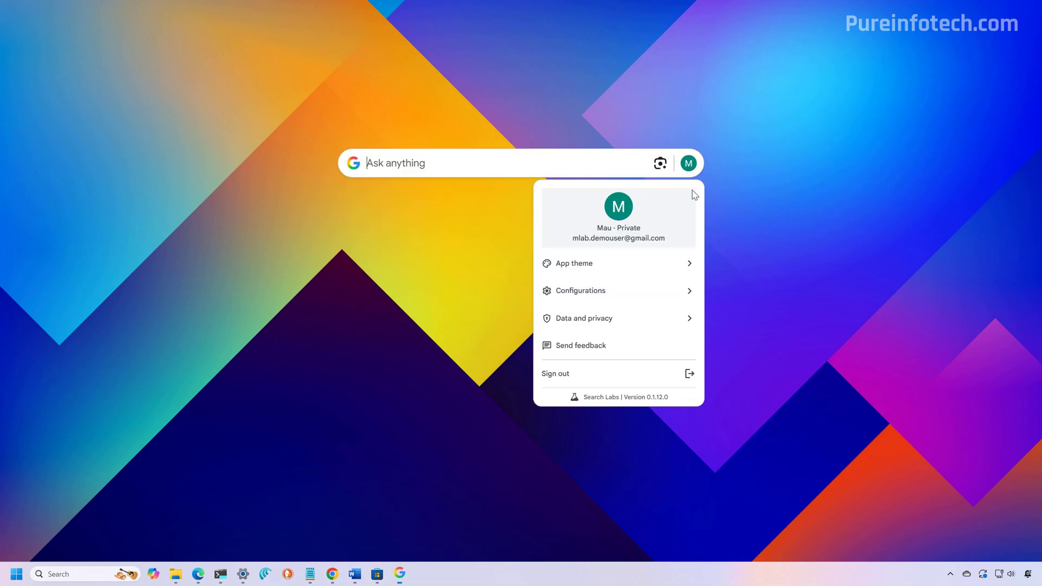
Under Data and privacy, enable Search Drive files and Search local files, then close the menu.
{"action": "left_click", "coordinate": [593, 329]}
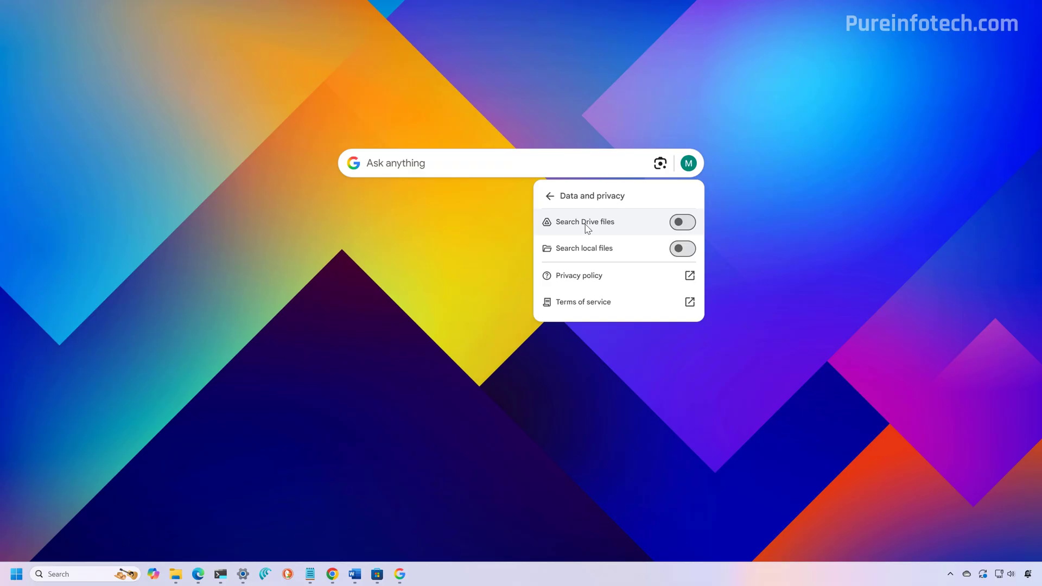
{"action": "left_click", "coordinate": [681, 226]}
{"action": "left_click", "coordinate": [679, 249]}
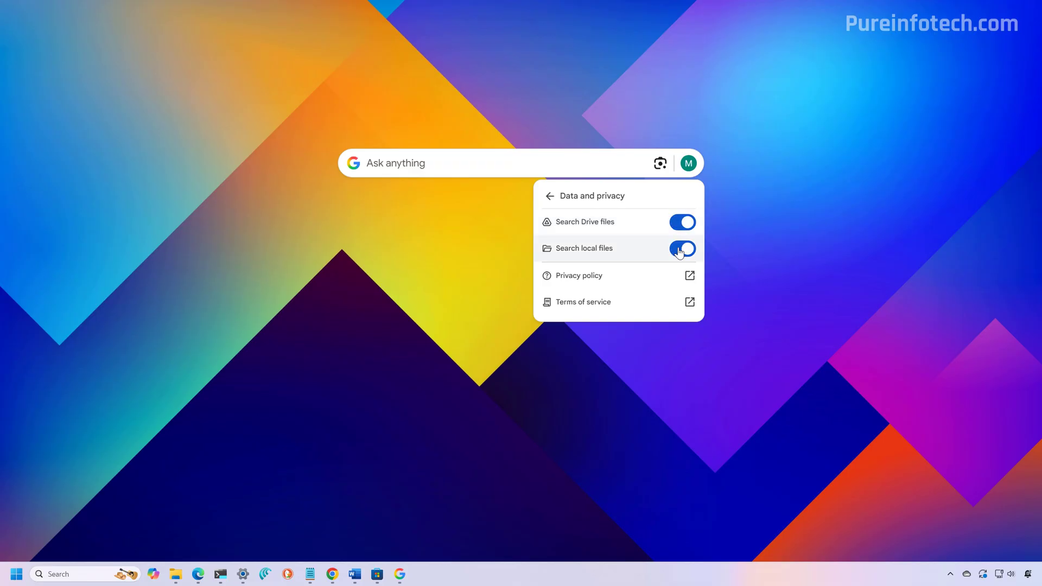
{"action": "left_click", "coordinate": [443, 163]}
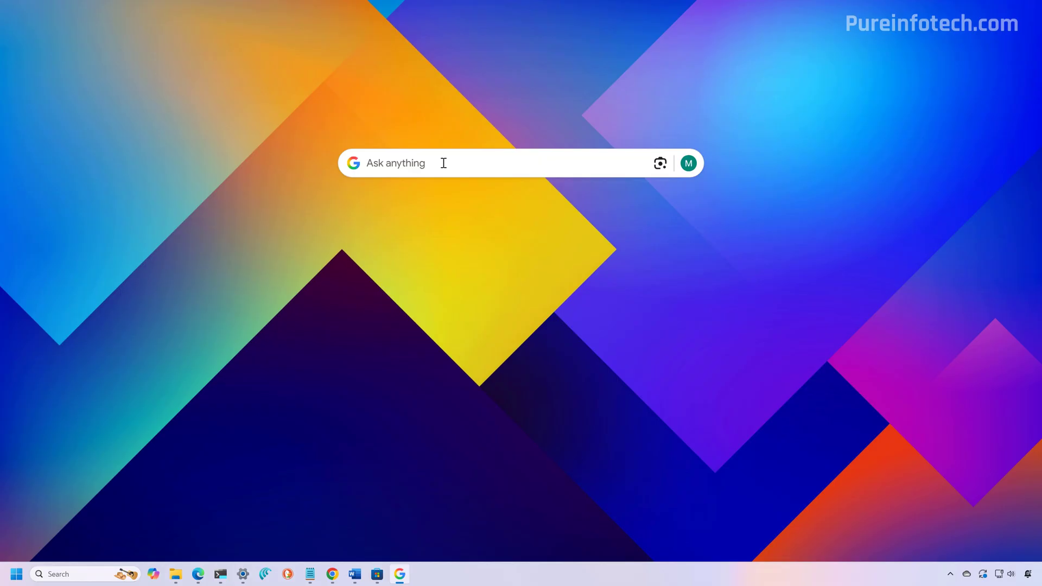